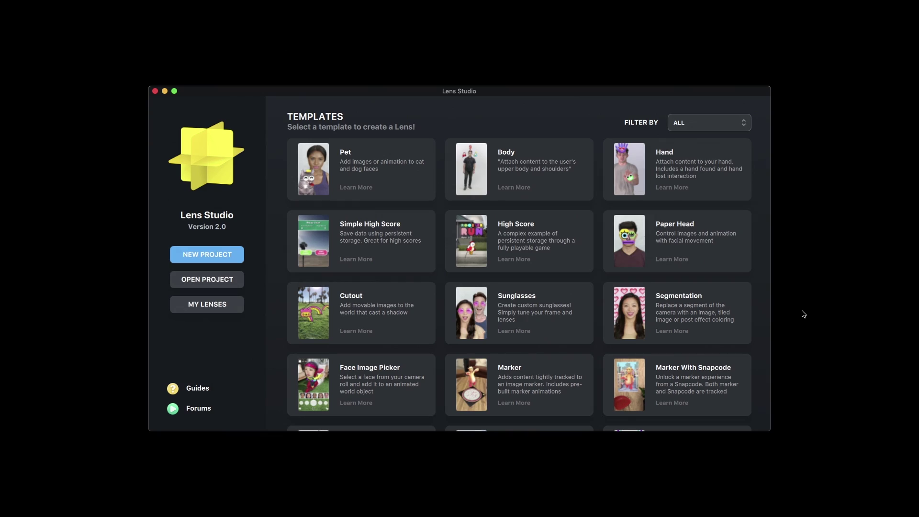
# - Create a new project from the Sunglasses template on the start screen
pyautogui.click(546, 304)
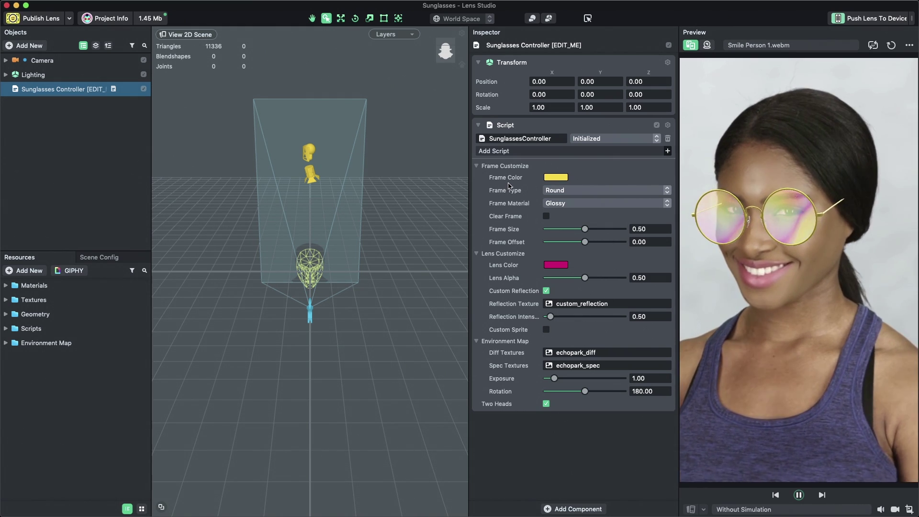
# - Change the Frame Color from yellow to magenta in the Colors picker
pyautogui.click(554, 180)
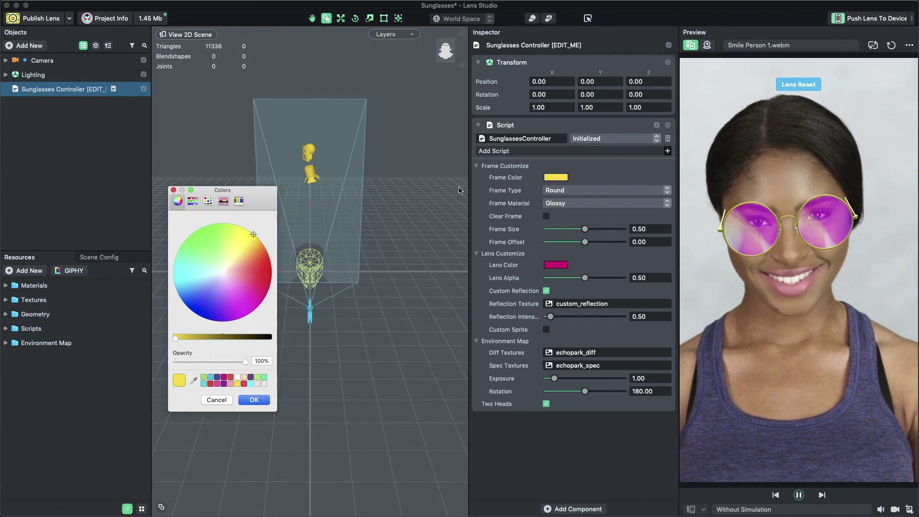
pyautogui.click(248, 294)
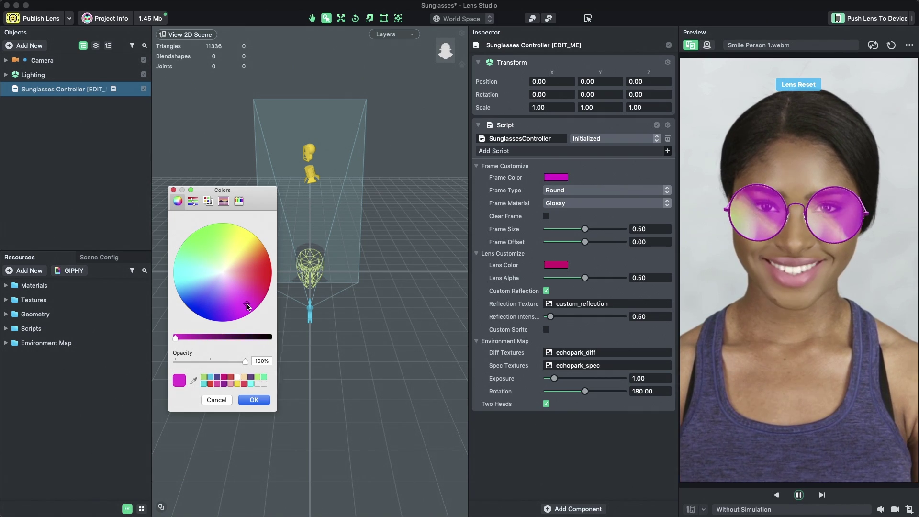
pyautogui.click(256, 303)
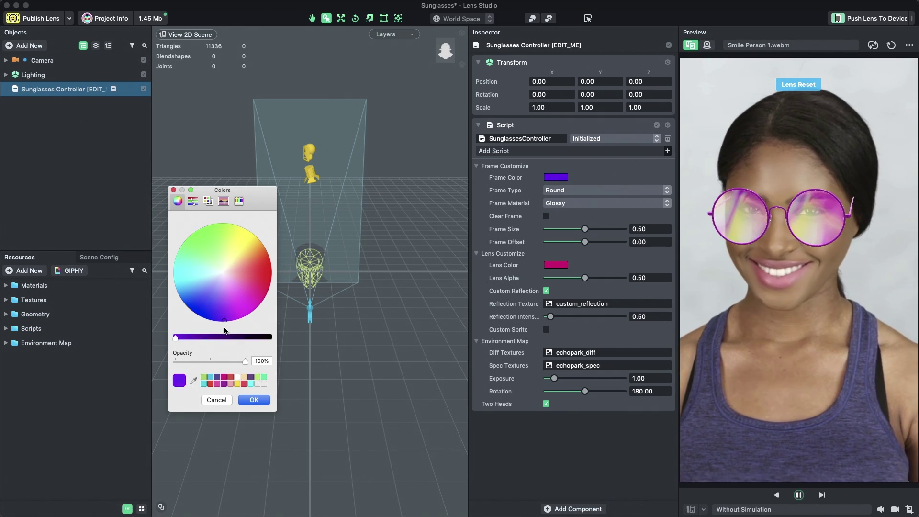
pyautogui.click(257, 401)
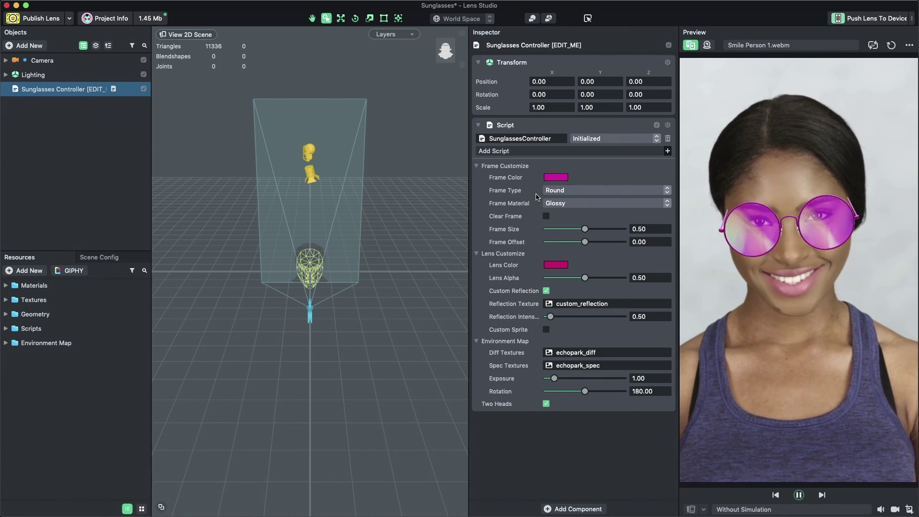
# - Try the Heart and Round frame types, then set Frame Type to Cat
pyautogui.click(560, 192)
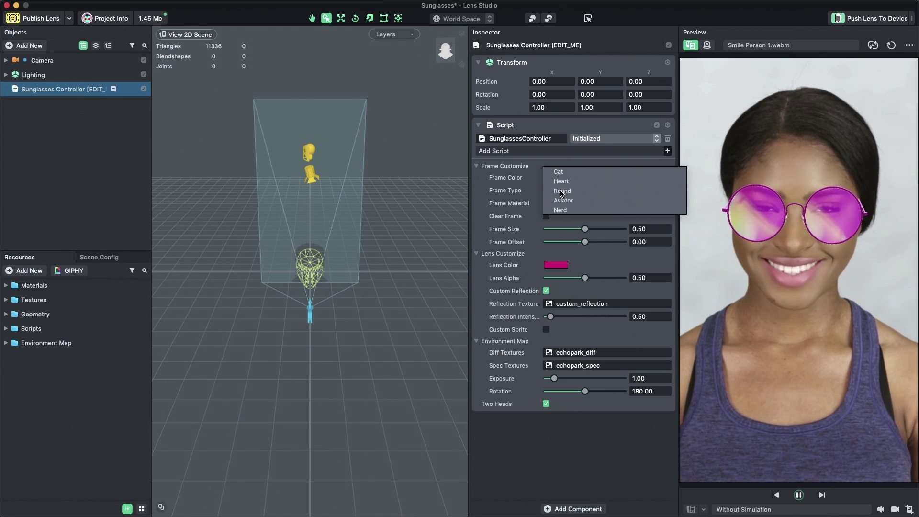
pyautogui.click(561, 181)
pyautogui.click(565, 197)
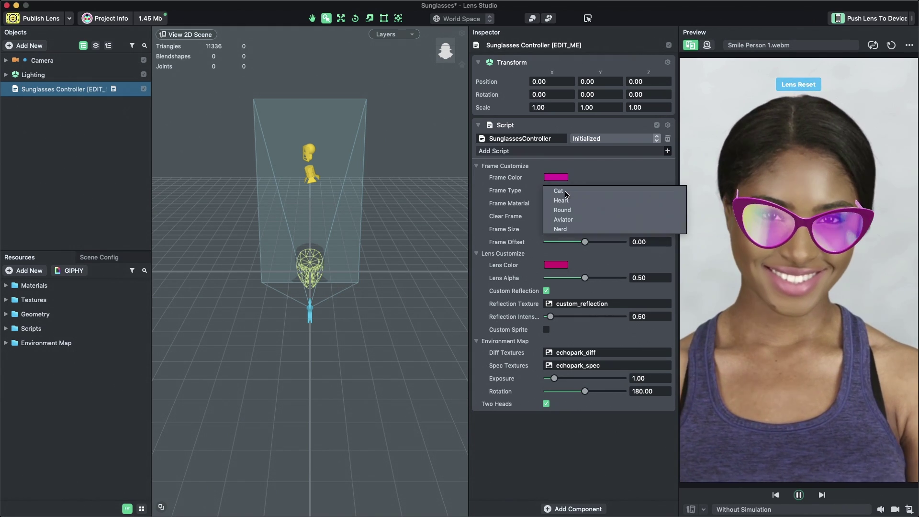
pyautogui.click(566, 200)
pyautogui.click(566, 191)
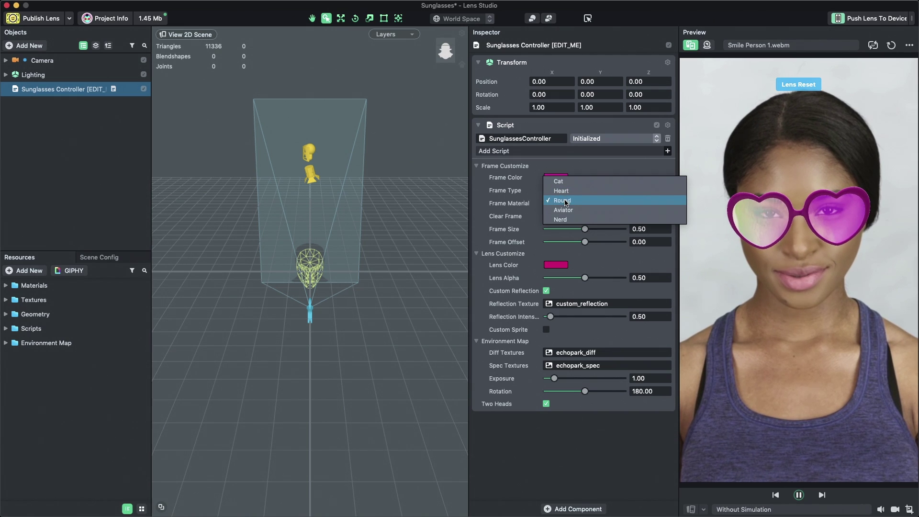
pyautogui.click(566, 198)
pyautogui.click(566, 191)
pyautogui.click(566, 175)
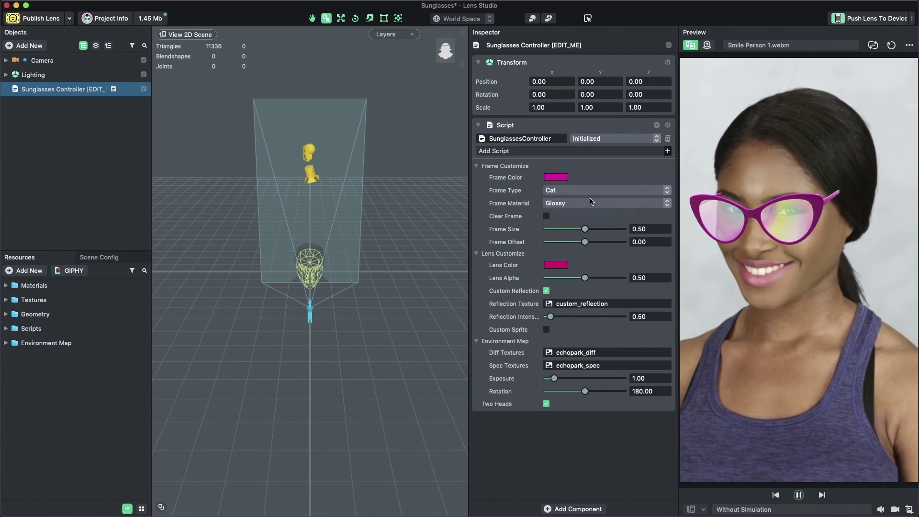
# - Try a Matte finish, then set Frame Material to Metallic
pyautogui.click(590, 204)
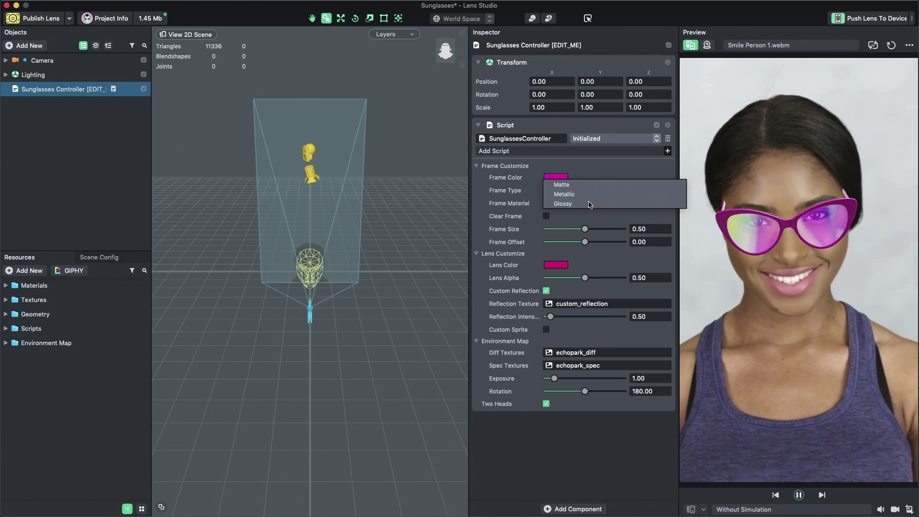
pyautogui.click(584, 199)
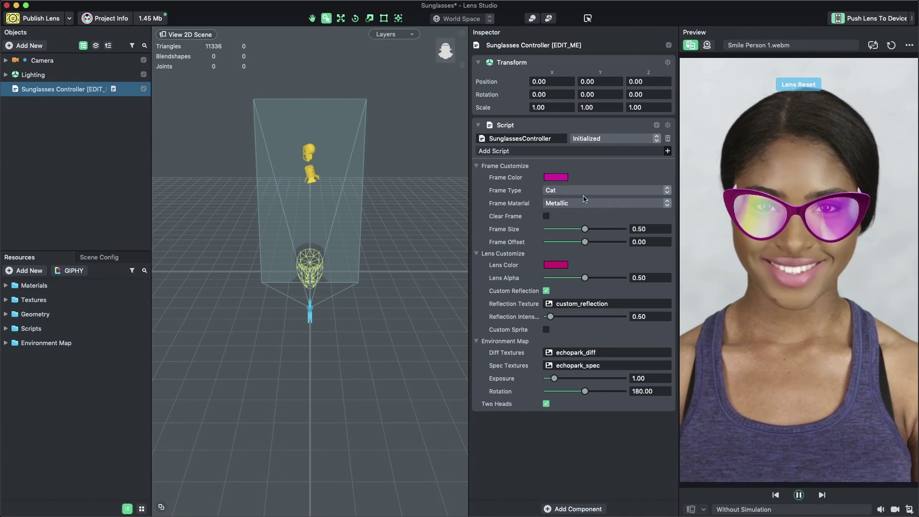
pyautogui.click(573, 204)
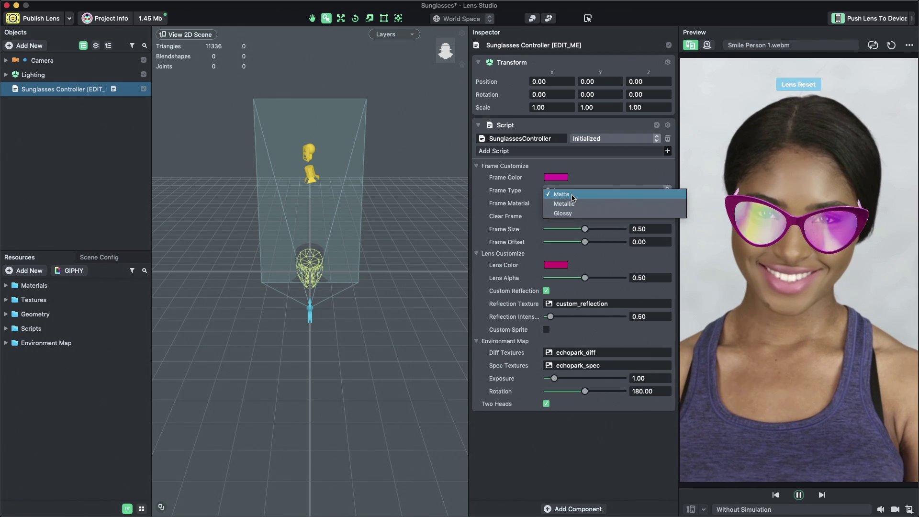
pyautogui.click(572, 194)
pyautogui.click(570, 205)
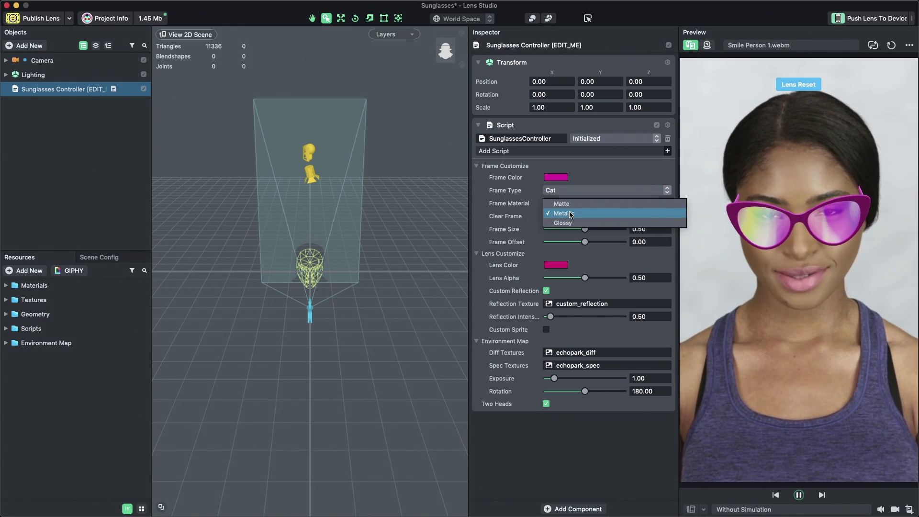
pyautogui.click(564, 213)
# - Try Clear Frame at alpha 0.73, turn it off, and set Frame Size 0.42, Offset 0.02
pyautogui.click(546, 217)
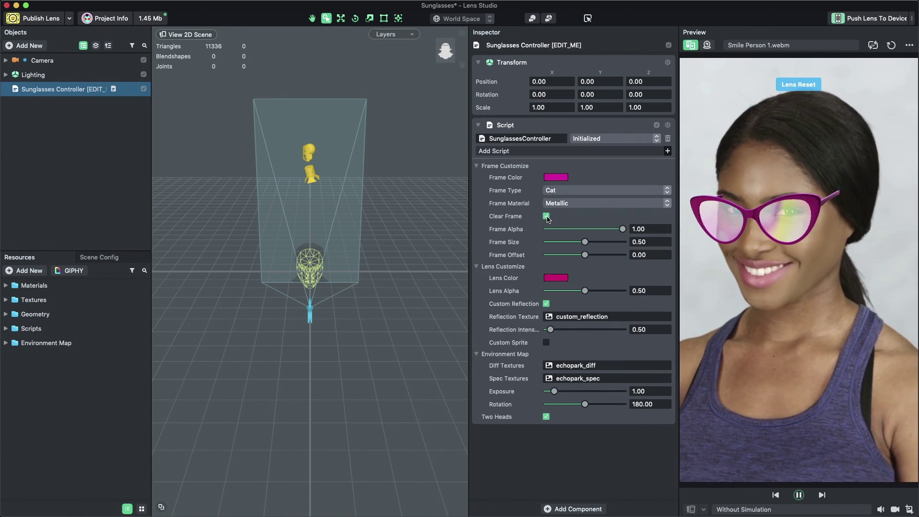
pyautogui.moveTo(621, 229)
pyautogui.mouseDown()
pyautogui.moveTo(583, 232)
pyautogui.moveTo(622, 229)
pyautogui.mouseUp()
pyautogui.click(546, 218)
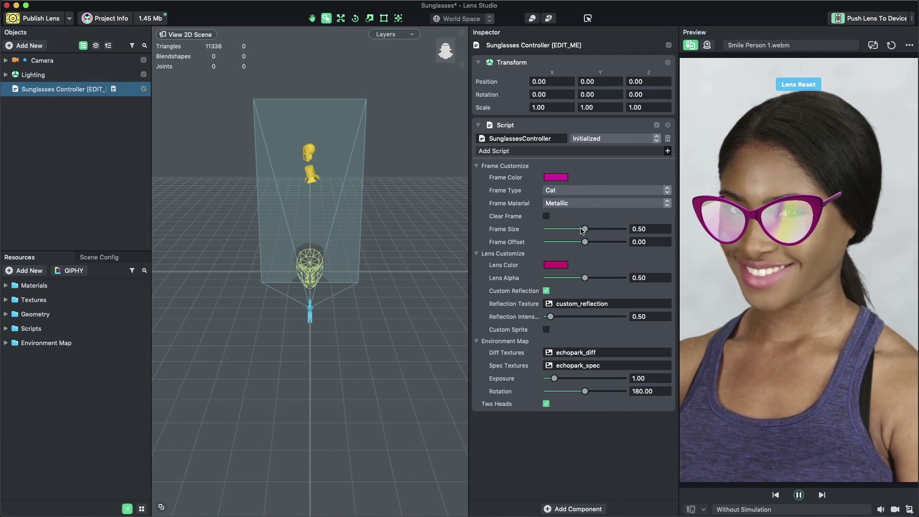
pyautogui.moveTo(587, 231)
pyautogui.mouseDown()
pyautogui.moveTo(604, 229)
pyautogui.moveTo(576, 230)
pyautogui.moveTo(578, 243)
pyautogui.moveTo(559, 244)
pyautogui.moveTo(586, 243)
pyautogui.mouseUp()
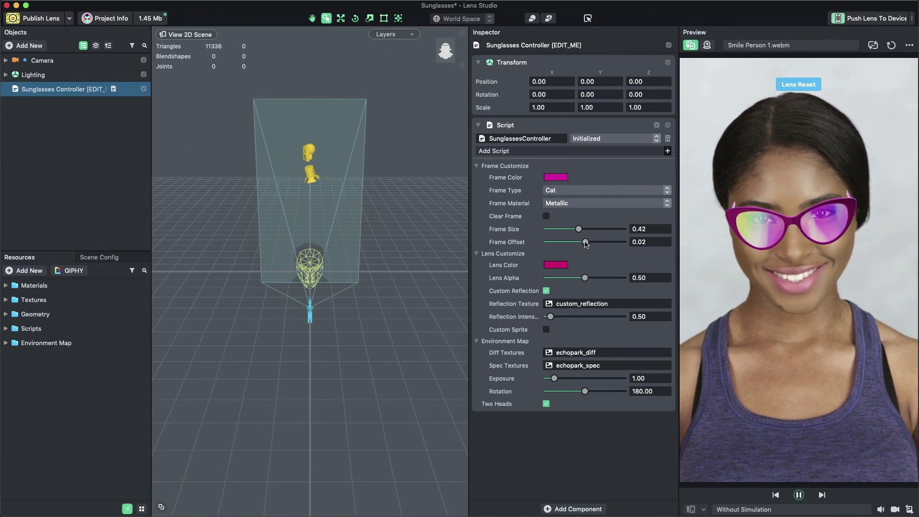
# - Make the Lens Color purple and raise Lens Alpha to 0.84
pyautogui.click(555, 265)
pyautogui.moveTo(243, 297)
pyautogui.mouseDown()
pyautogui.moveTo(206, 324)
pyautogui.moveTo(222, 330)
pyautogui.mouseUp()
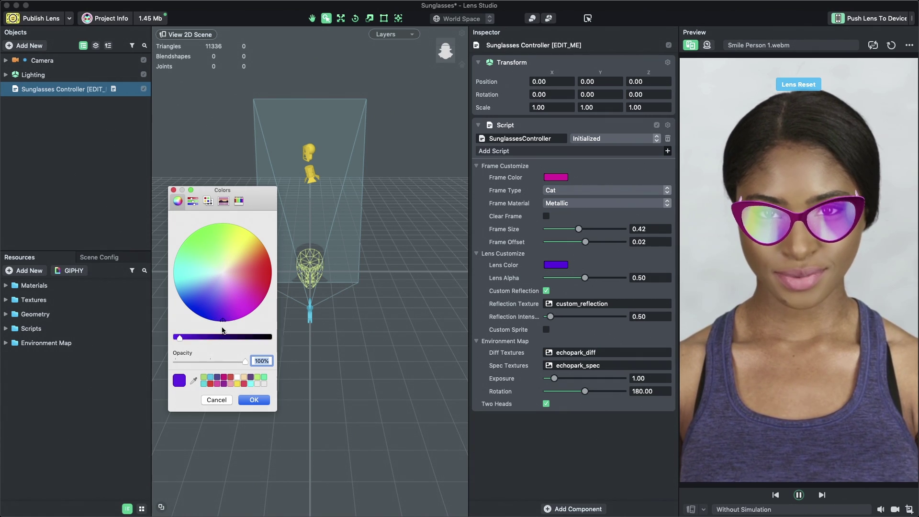
pyautogui.click(264, 402)
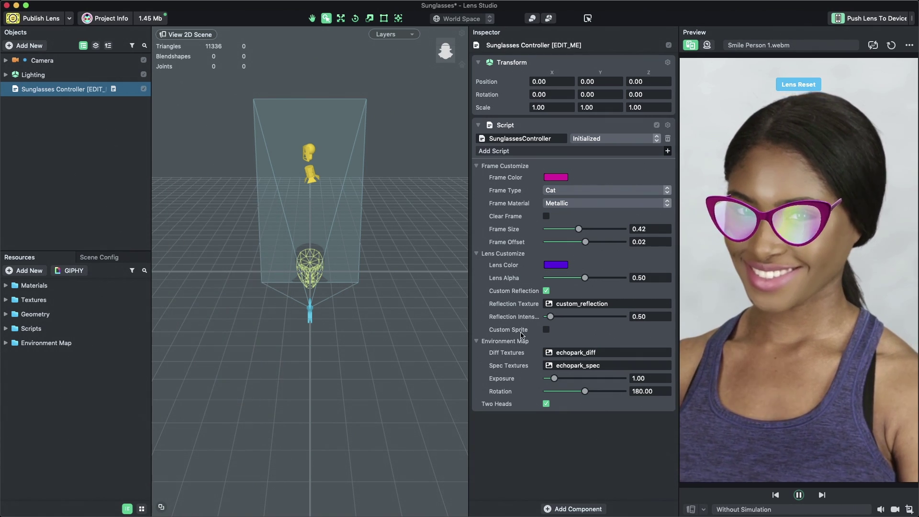
pyautogui.moveTo(584, 277); pyautogui.dragTo(611, 279)
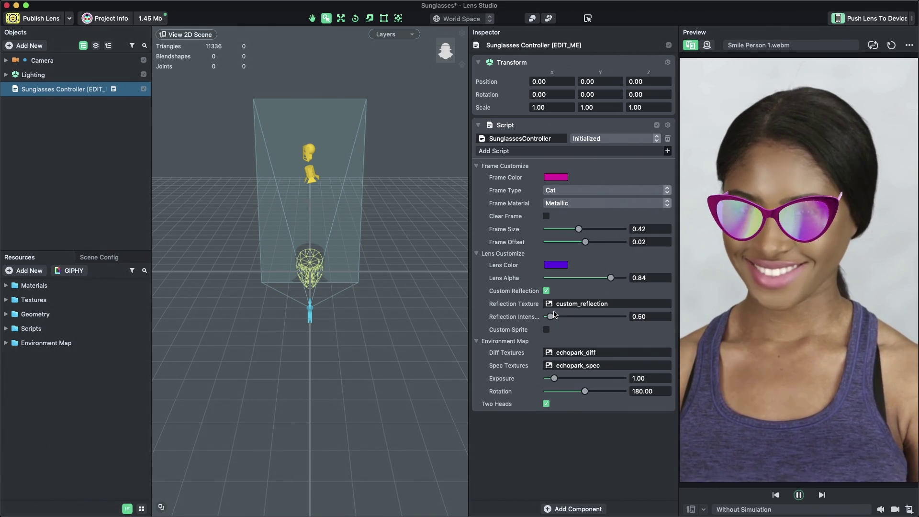
# - Import CustomRef.png from the desktop into Resources and turn Custom Reflection off
pyautogui.press('super+Tab')
pyautogui.moveTo(253, 144); pyautogui.dragTo(584, 306)
pyautogui.click(78, 385)
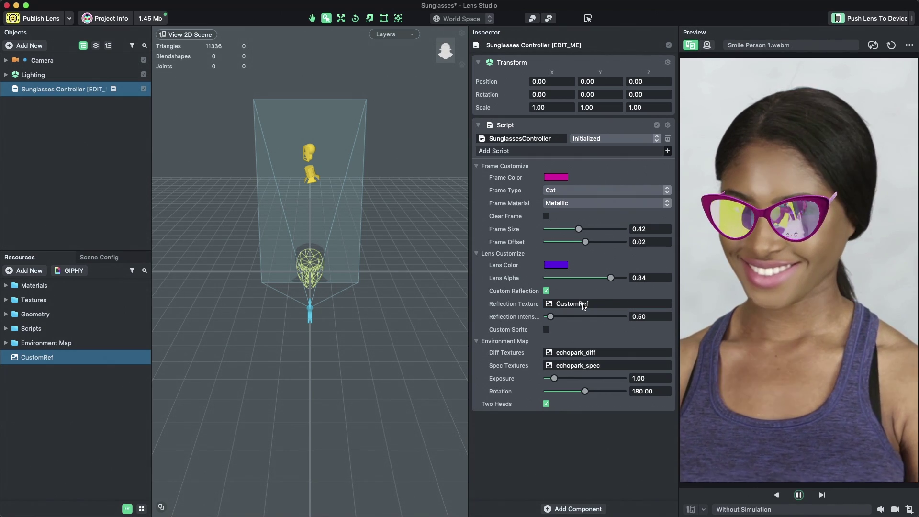
pyautogui.click(546, 291)
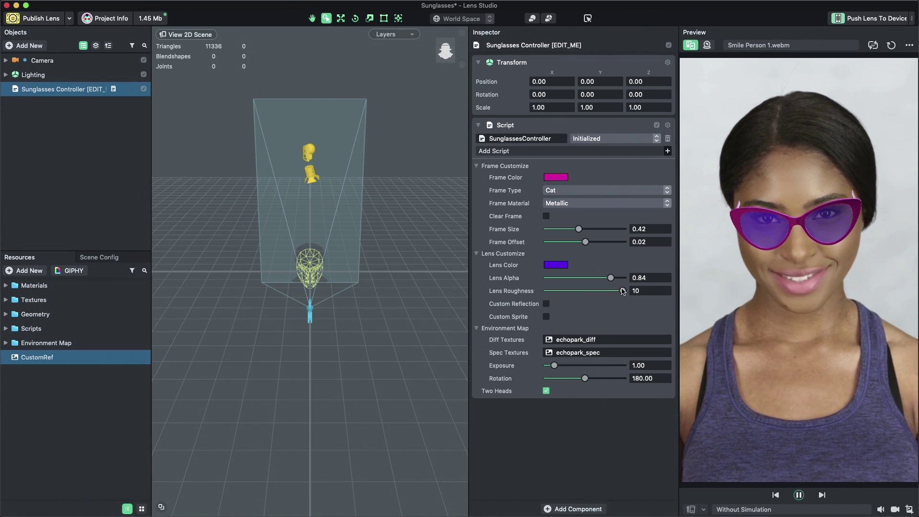
# - Adjust Lens Roughness, enable the logo_image Custom Sprite, and set Sprite Intensity 0.75, Size 0.20
pyautogui.moveTo(622, 291)
pyautogui.mouseDown()
pyautogui.moveTo(564, 292)
pyautogui.moveTo(625, 293)
pyautogui.mouseUp()
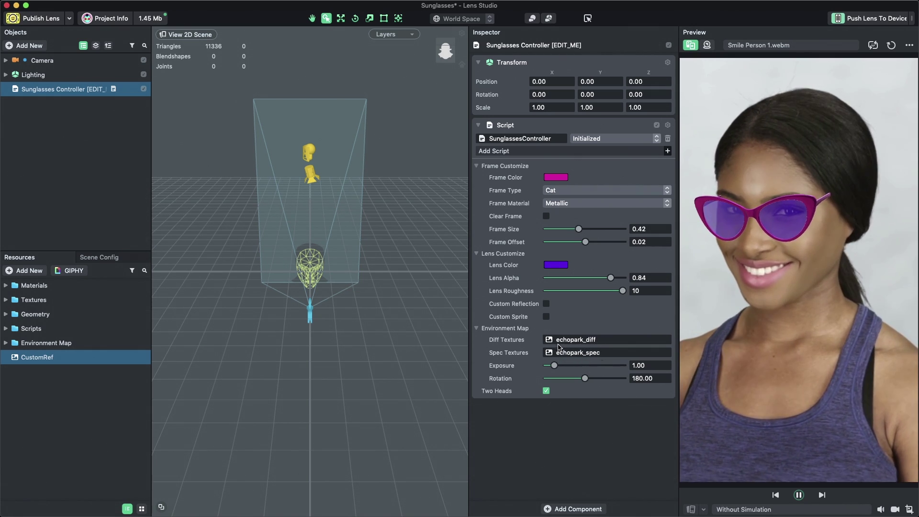
pyautogui.click(546, 317)
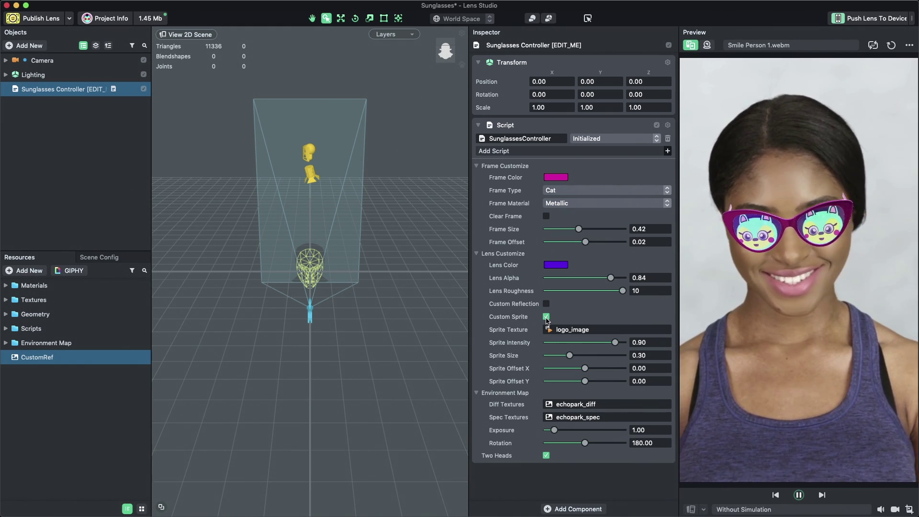
pyautogui.moveTo(615, 342); pyautogui.dragTo(562, 355)
# - Switch the preview video to Pair Open Mouth.webm and toggle Two Heads off and back on
pyautogui.click(779, 45)
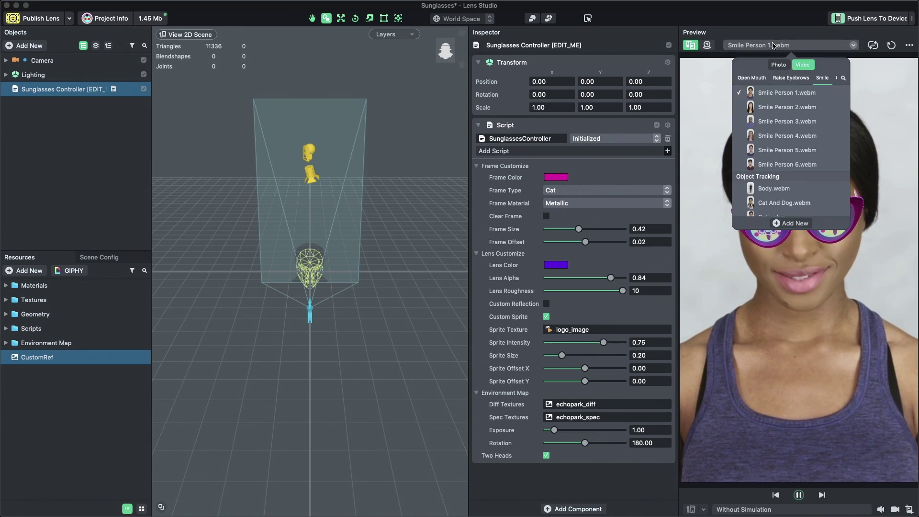
pyautogui.scroll(5, 780, 134)
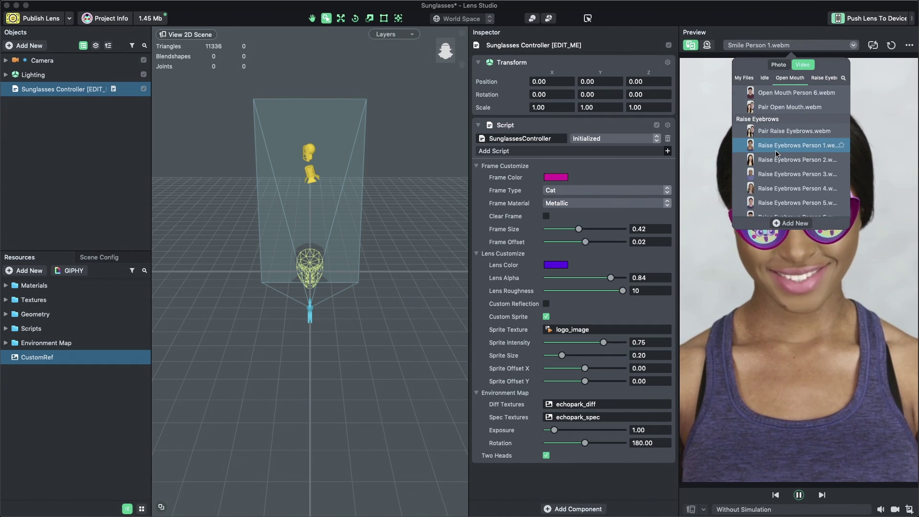
pyautogui.click(789, 124)
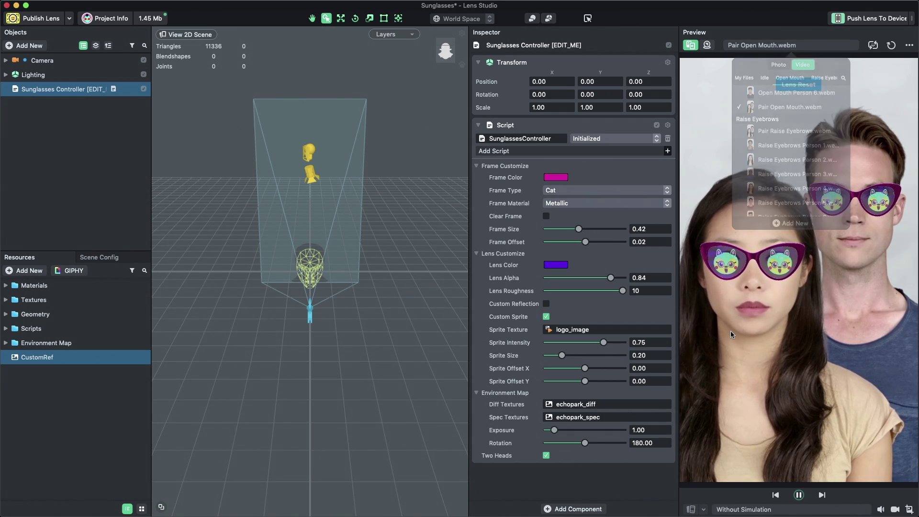
pyautogui.click(546, 455)
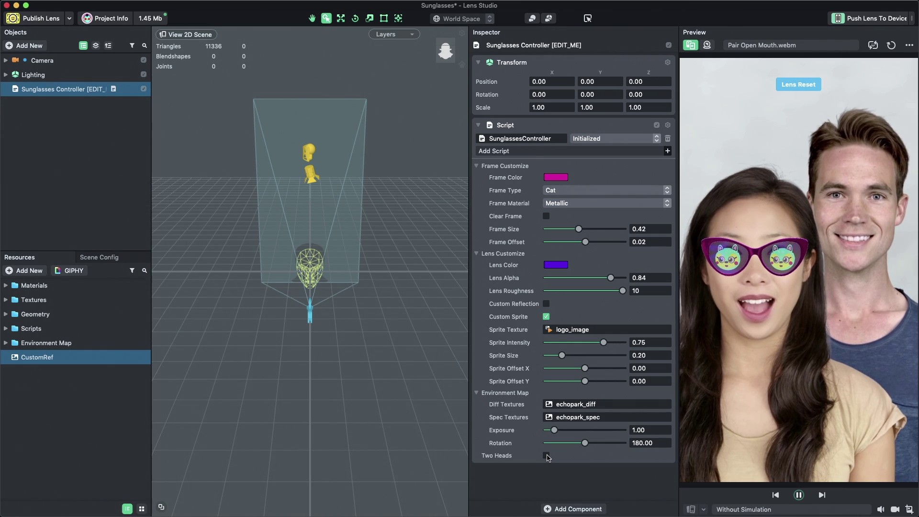
pyautogui.click(546, 455)
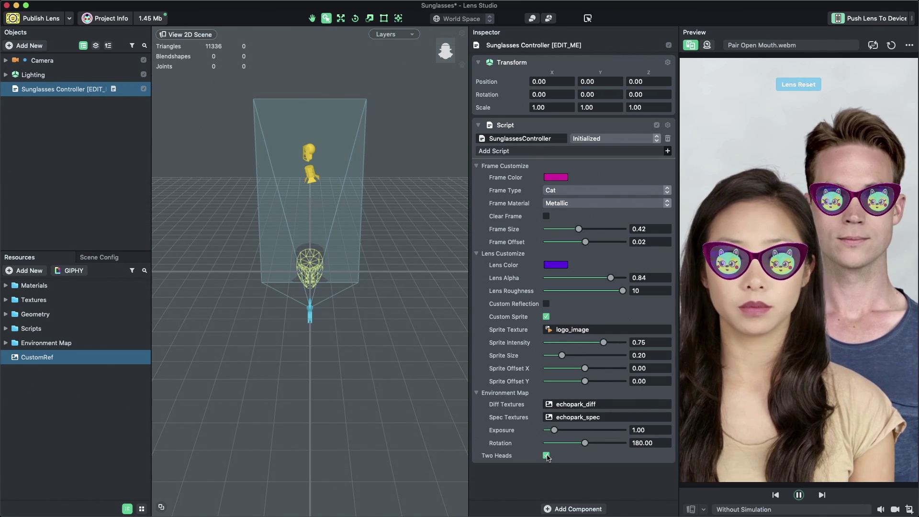